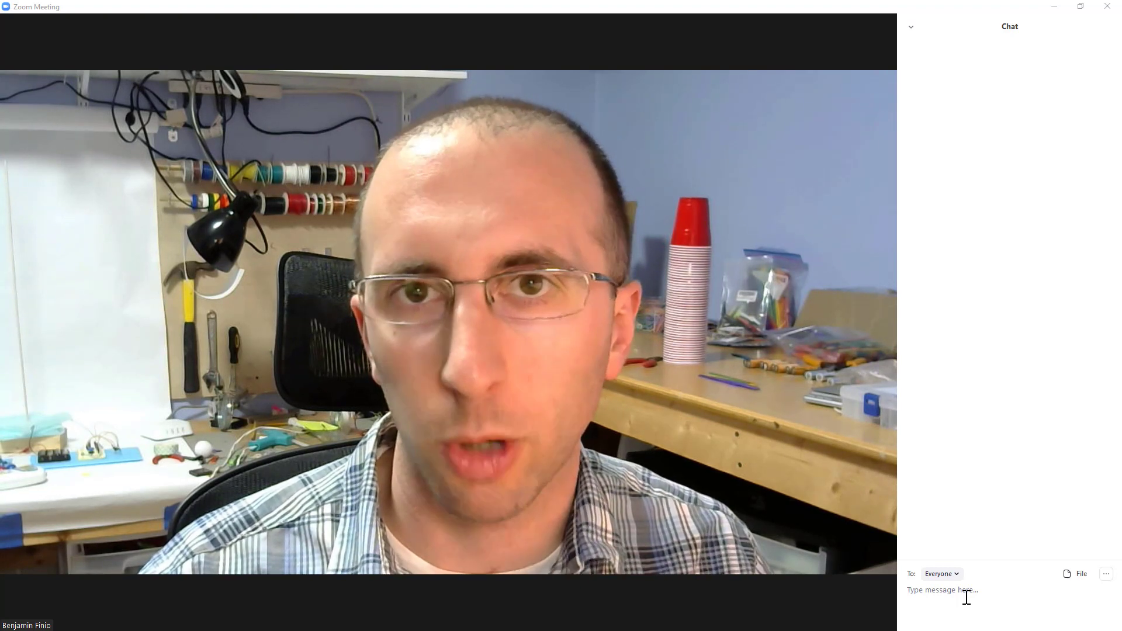
- Switch to the blank Word document and dictate a paragraph into it with Windows dictation, enlarging the window to fit the text
key(alt+Tab)
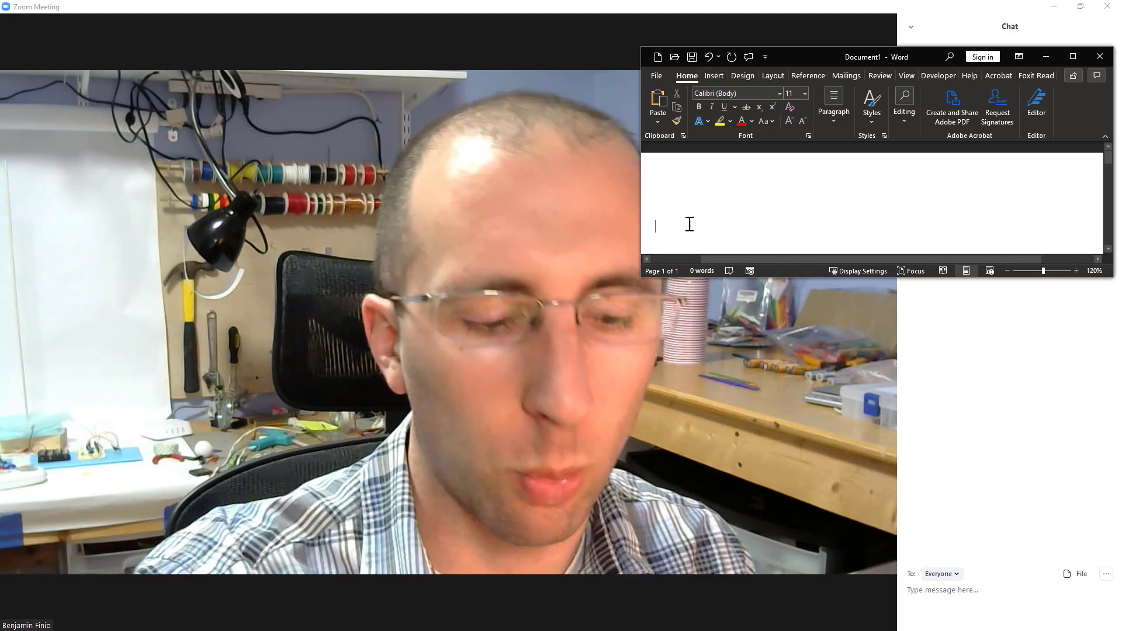
key(alt+grave)
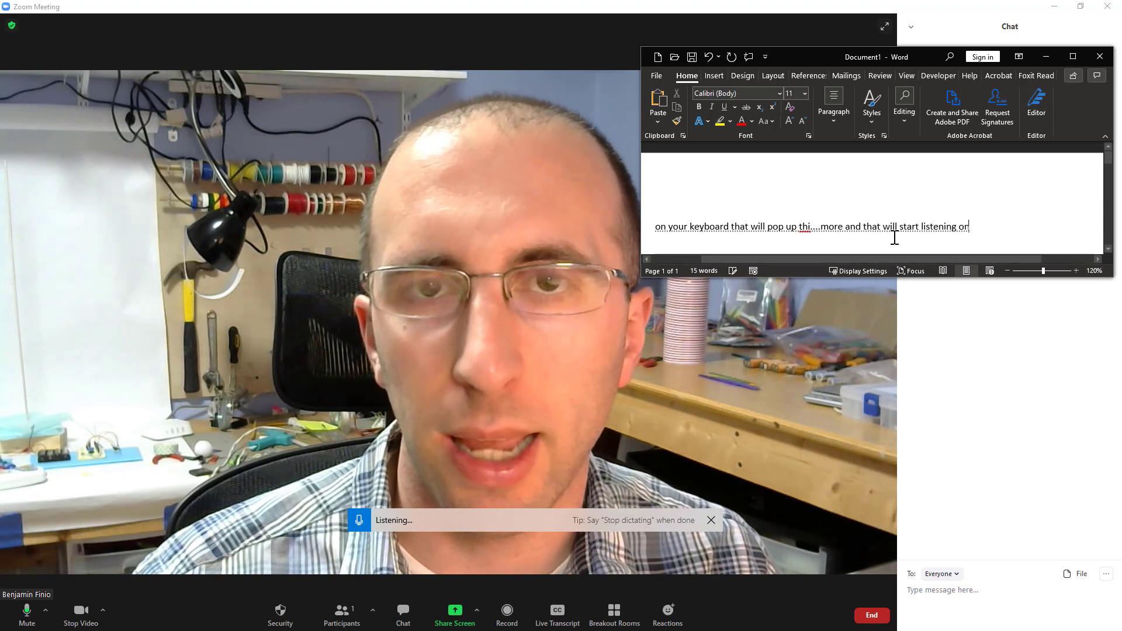
drag(811, 279, 813, 357)
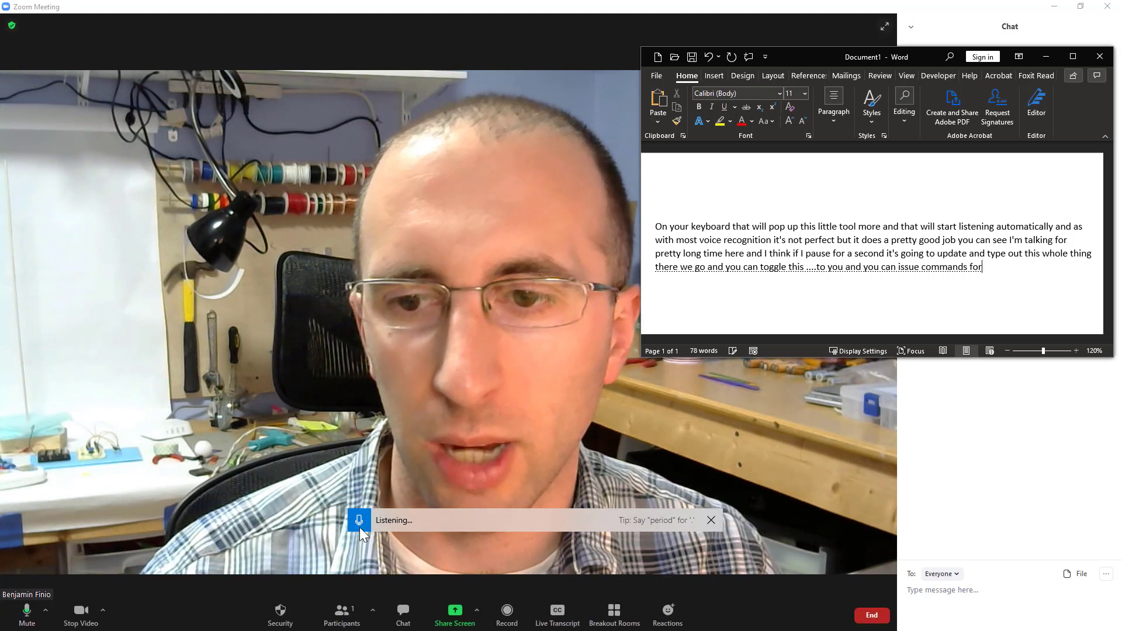
- Return to the Zoom meeting, dictate a chat message about bringing up the dictation box, and send it to Everyone
click(737, 441)
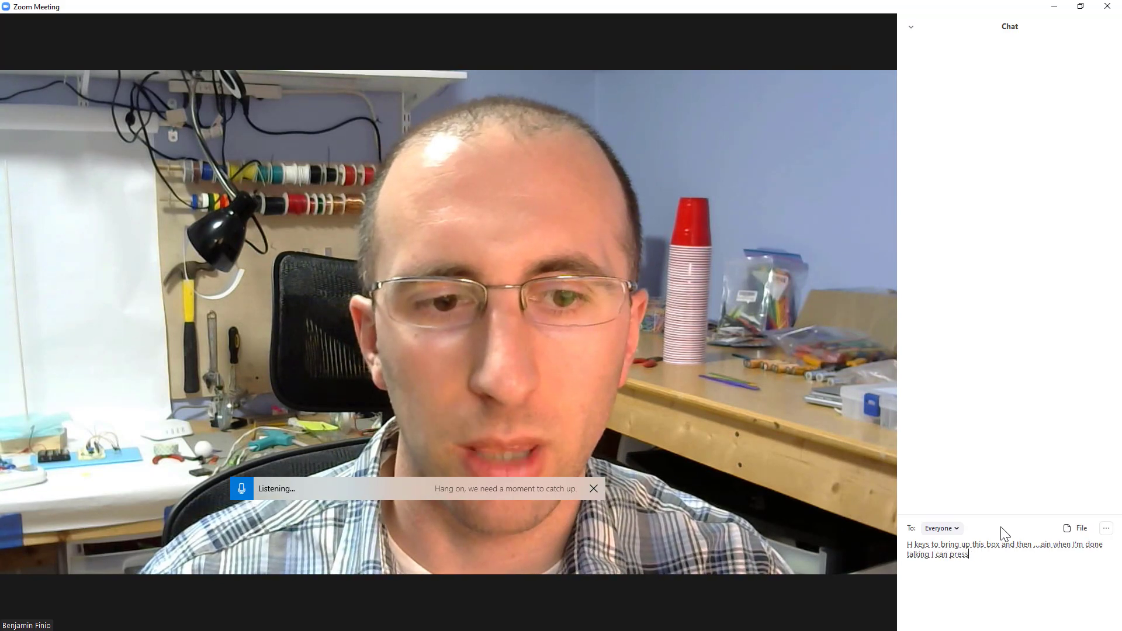
key(super+h)
key(Return)
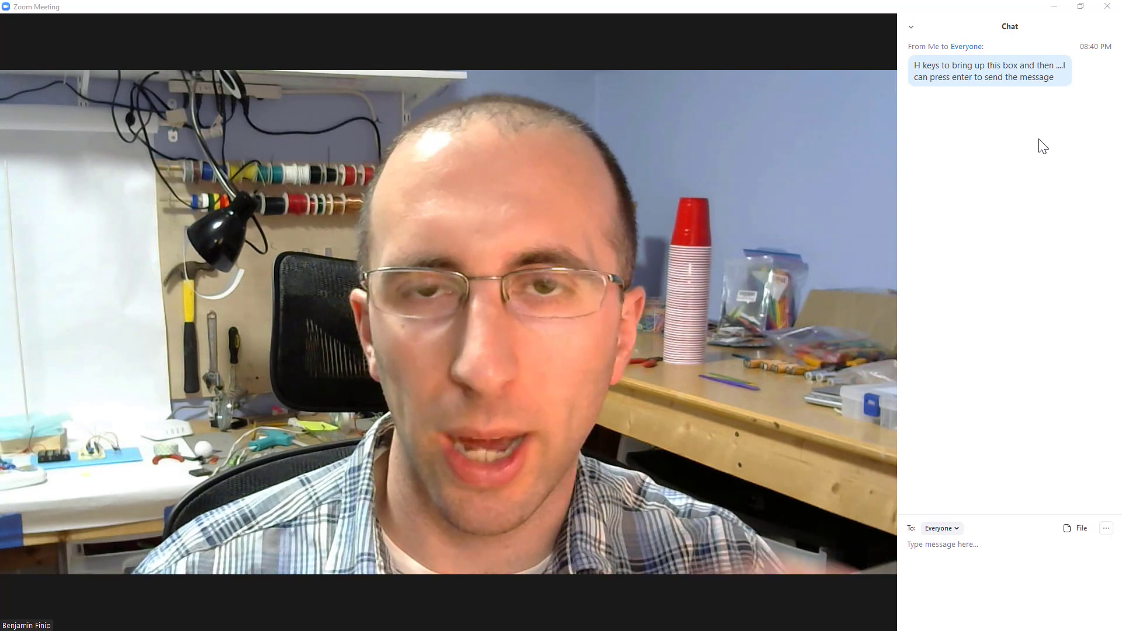
click(964, 580)
key(super+h)
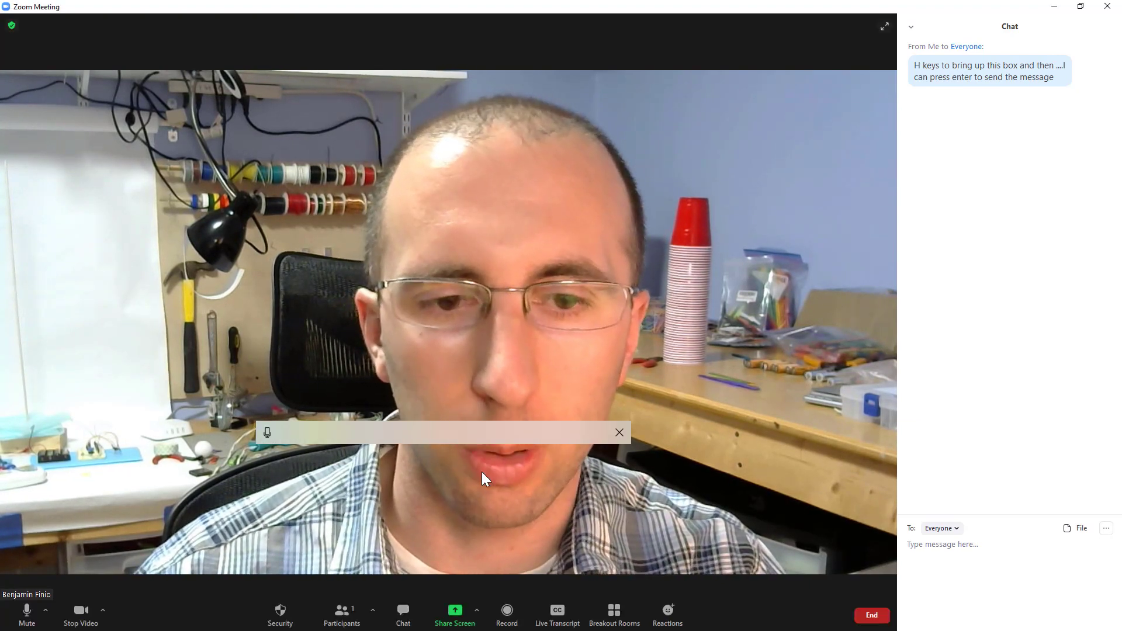
click(264, 433)
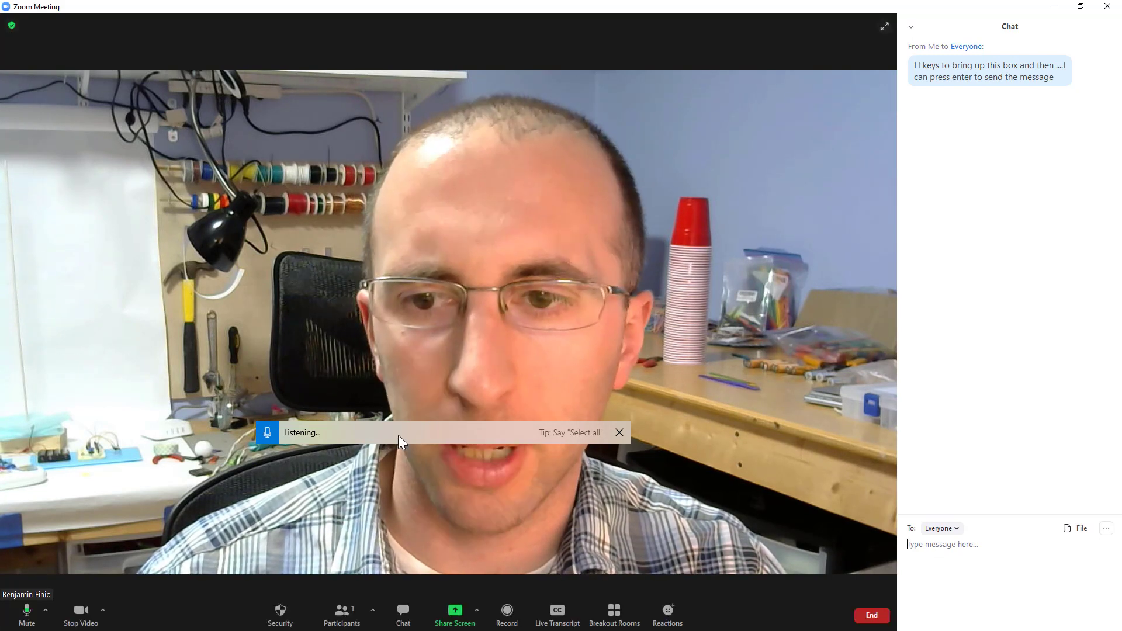
drag(399, 438, 454, 483)
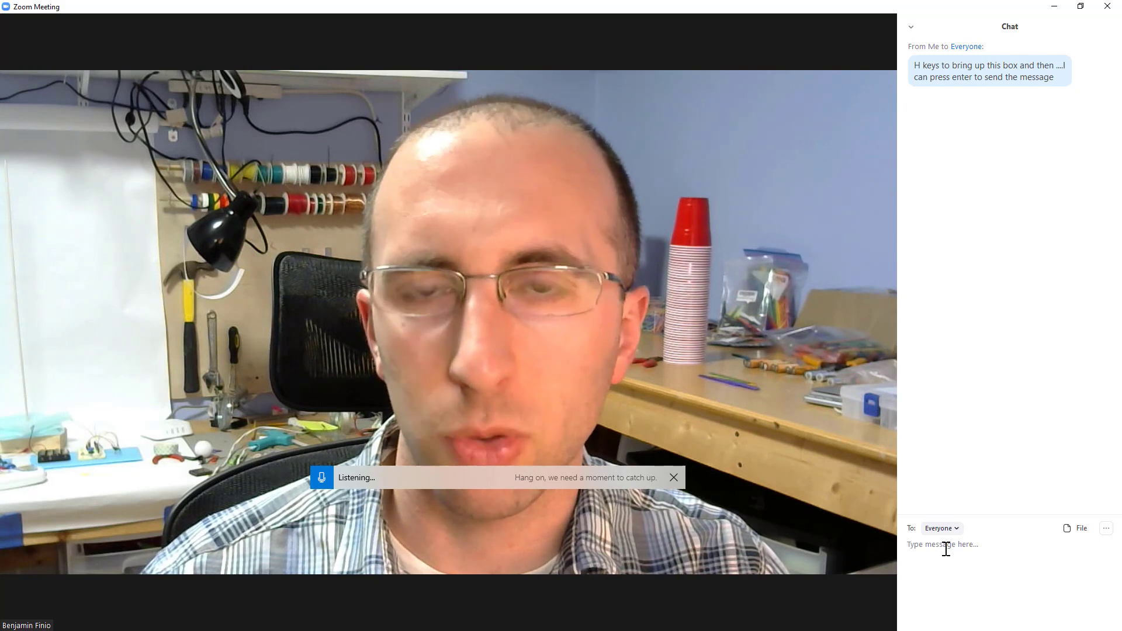
mouse_move(558, 495)
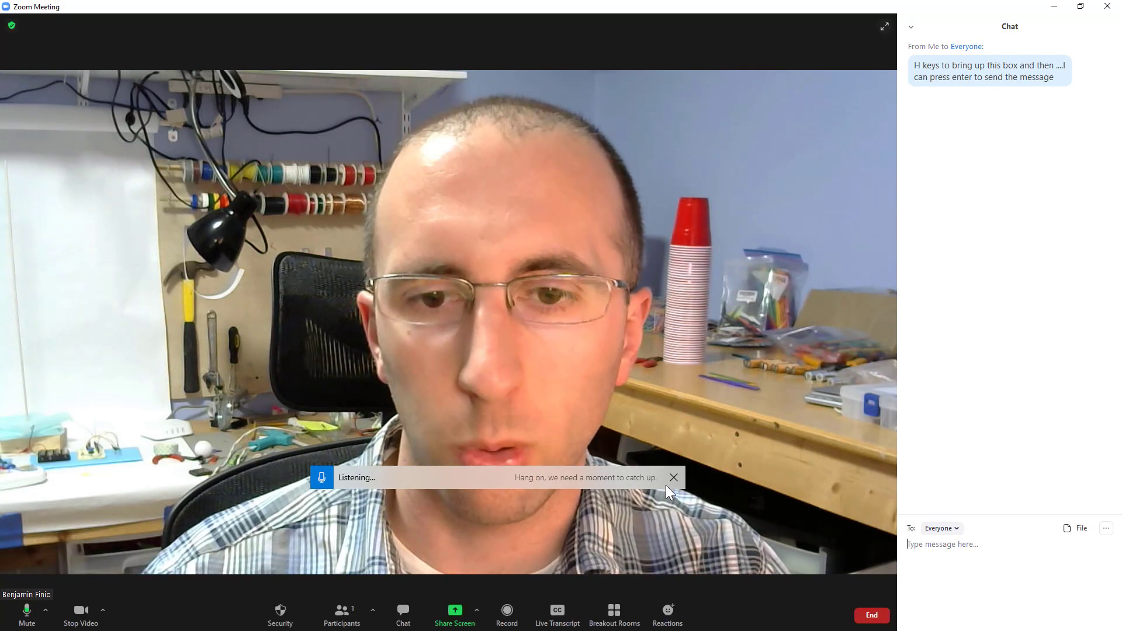
mouse_move(690, 442)
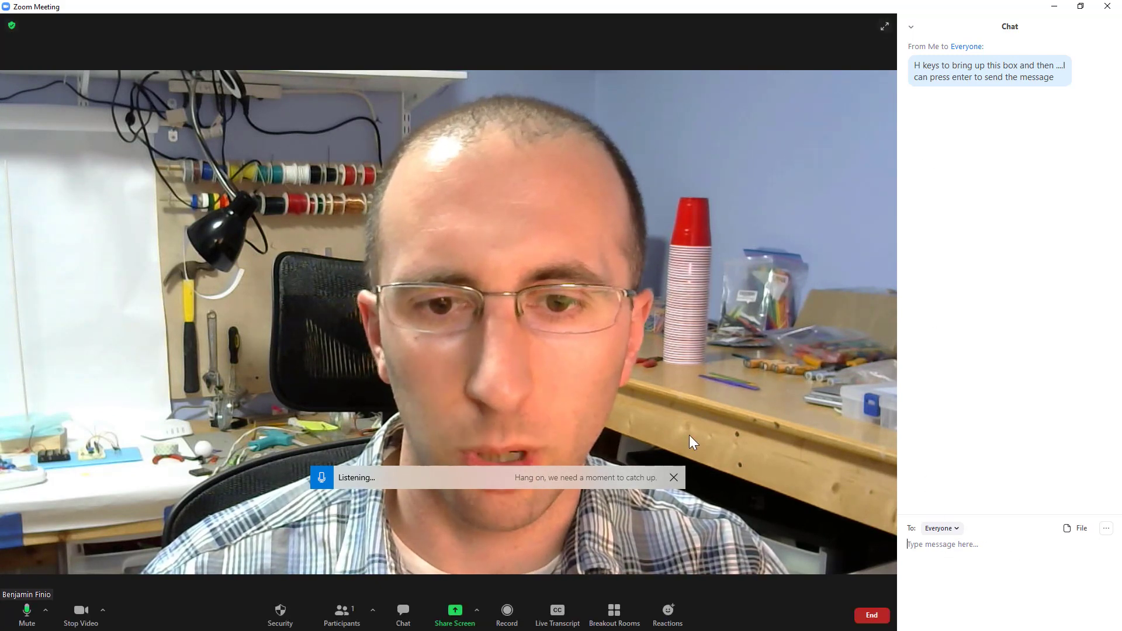
click(674, 478)
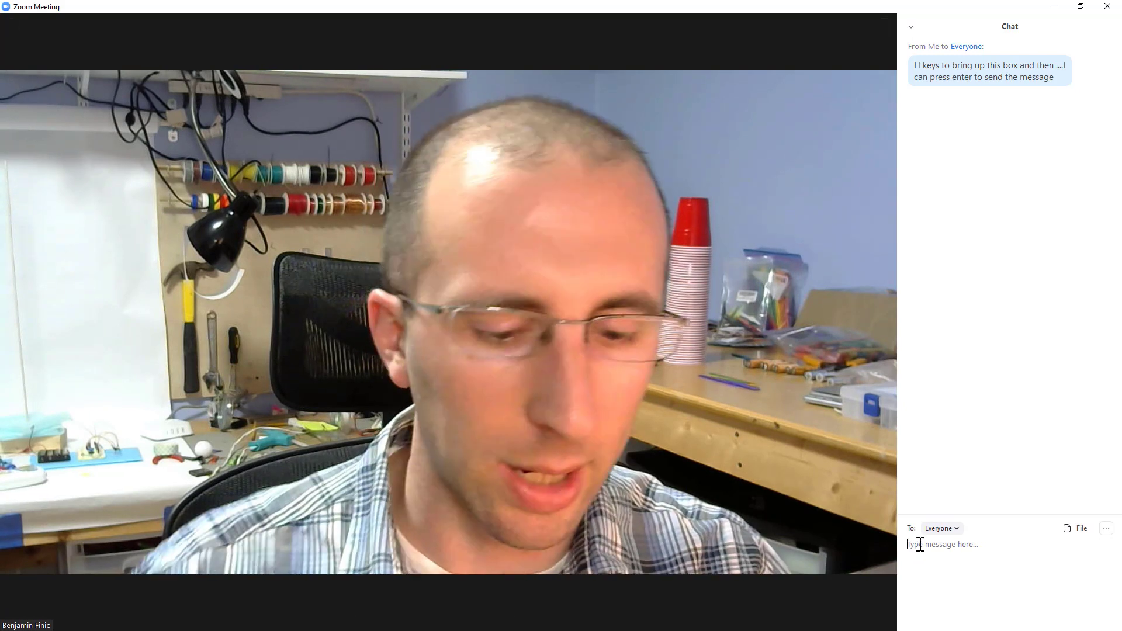
- Restart Windows dictation in the chat message field, then dictate and send a message about having to close and restart it each time
key(super+h)
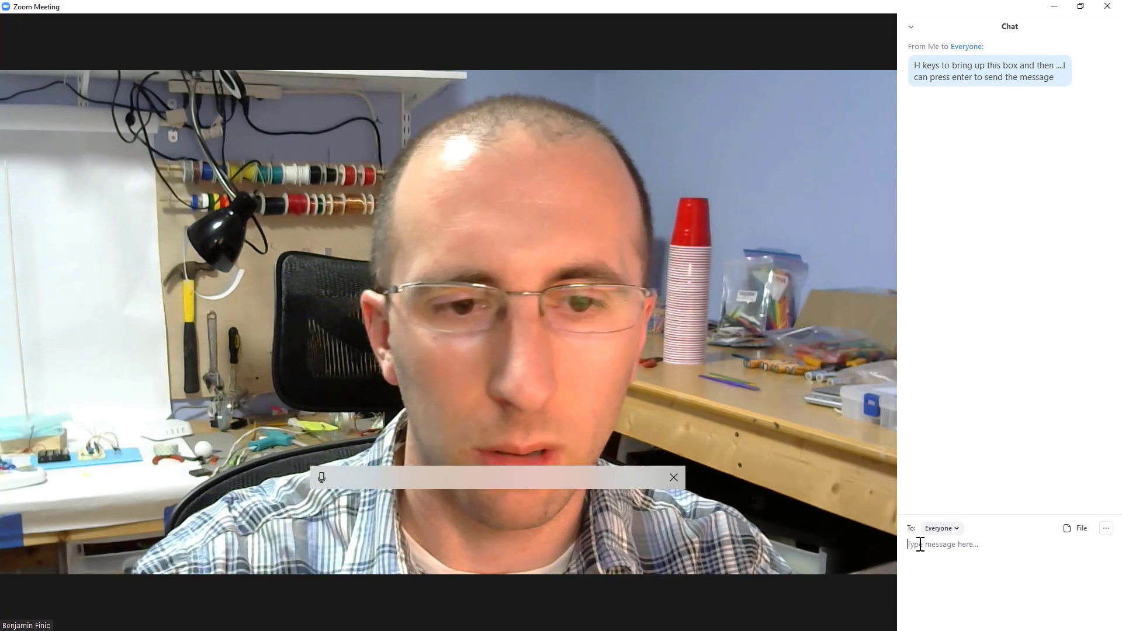
mouse_move(865, 459)
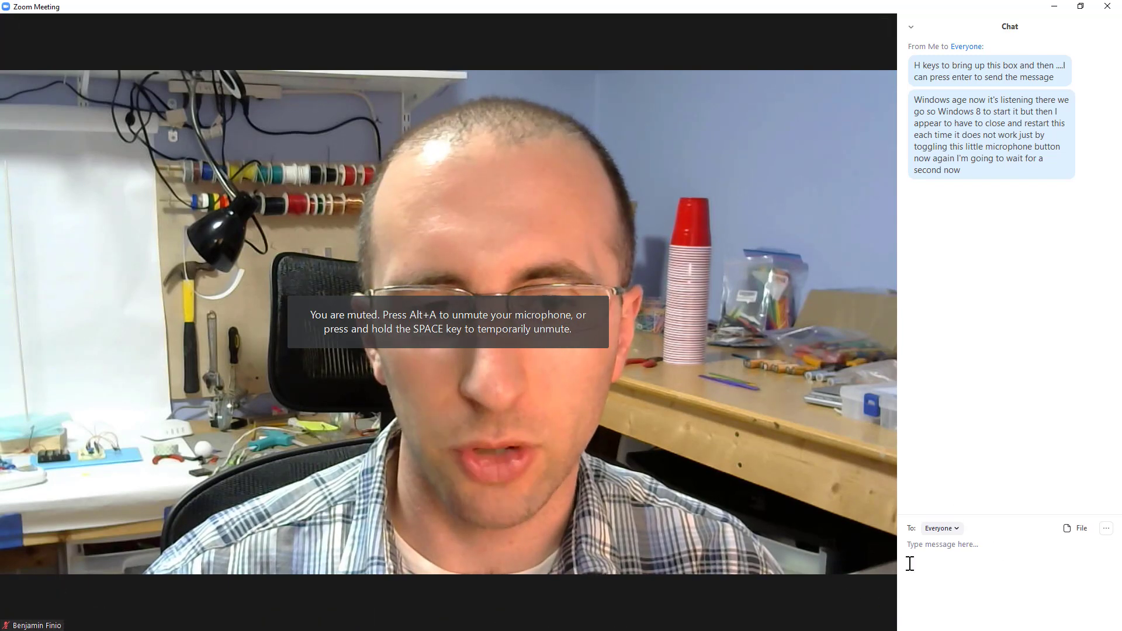
- Dictate a chat message starting "H and it's listening it should start typing" about dictation being a little buggy to restart, and send it to Everyone
click(954, 555)
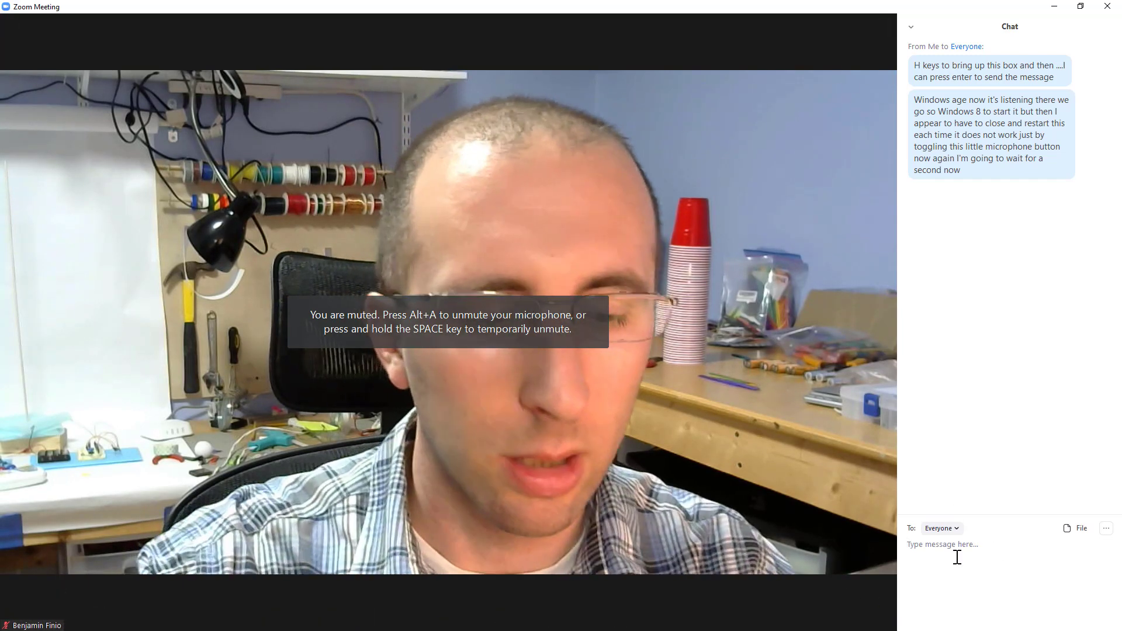
key(super+h)
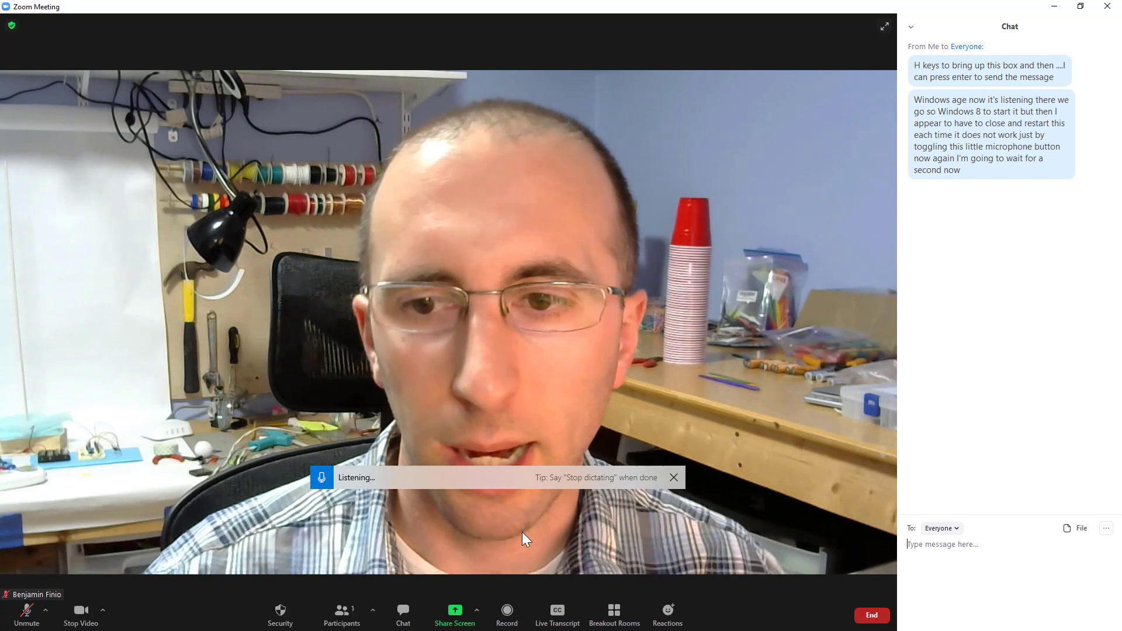
text(H and it's listening it should)
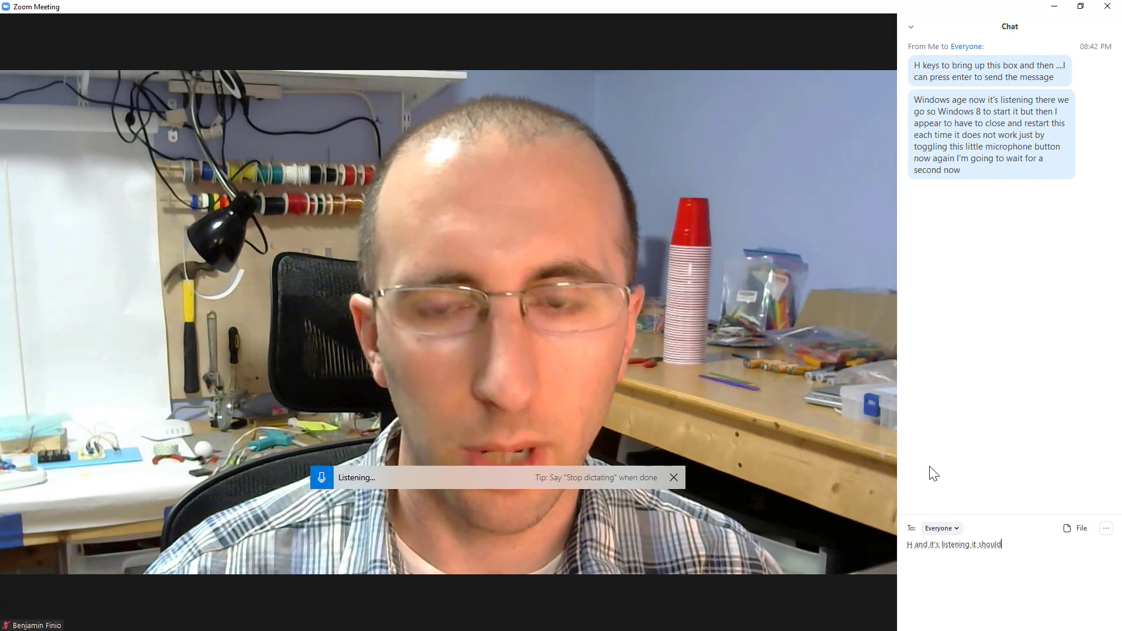
text( start typing OK there....ll works again I found it to be a lit)
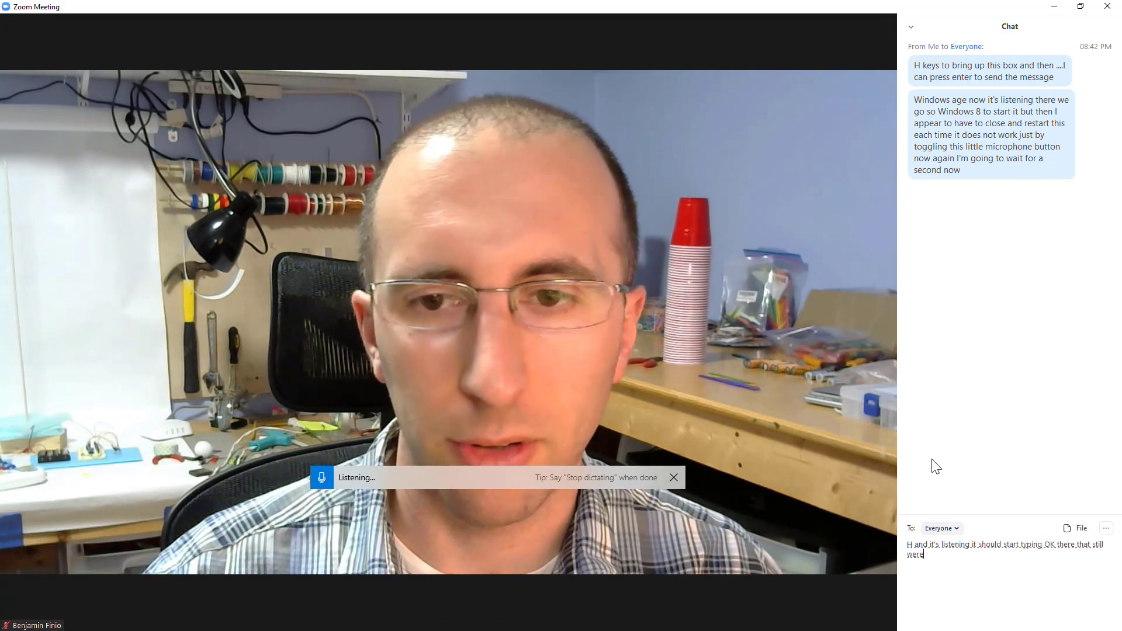
text(tle buggy with restarting this)
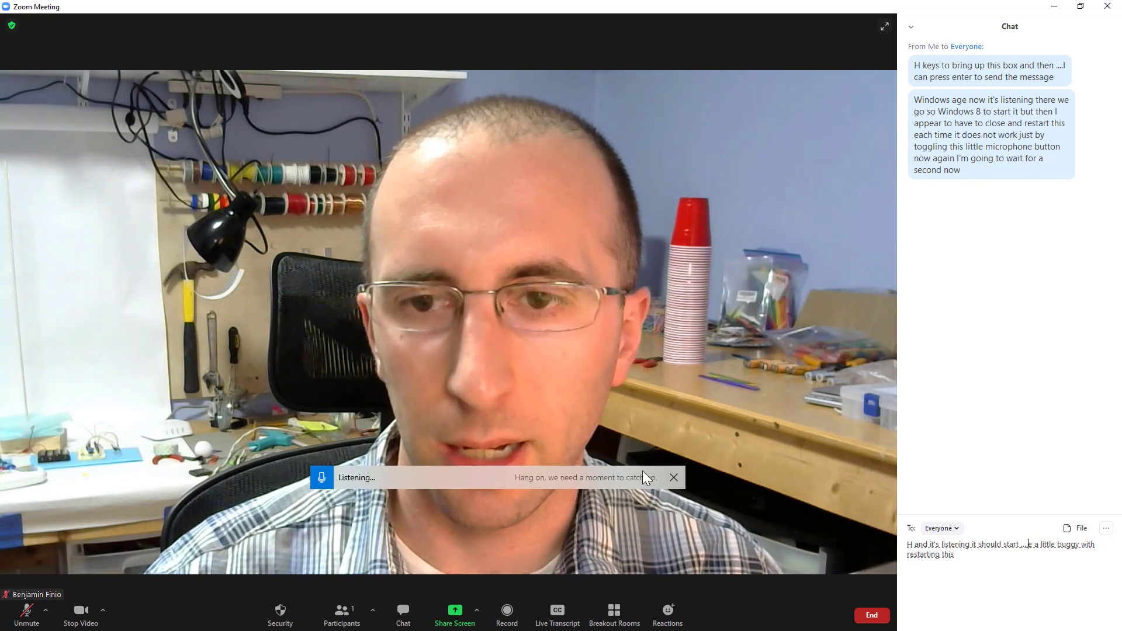
text( but again if you need to close it)
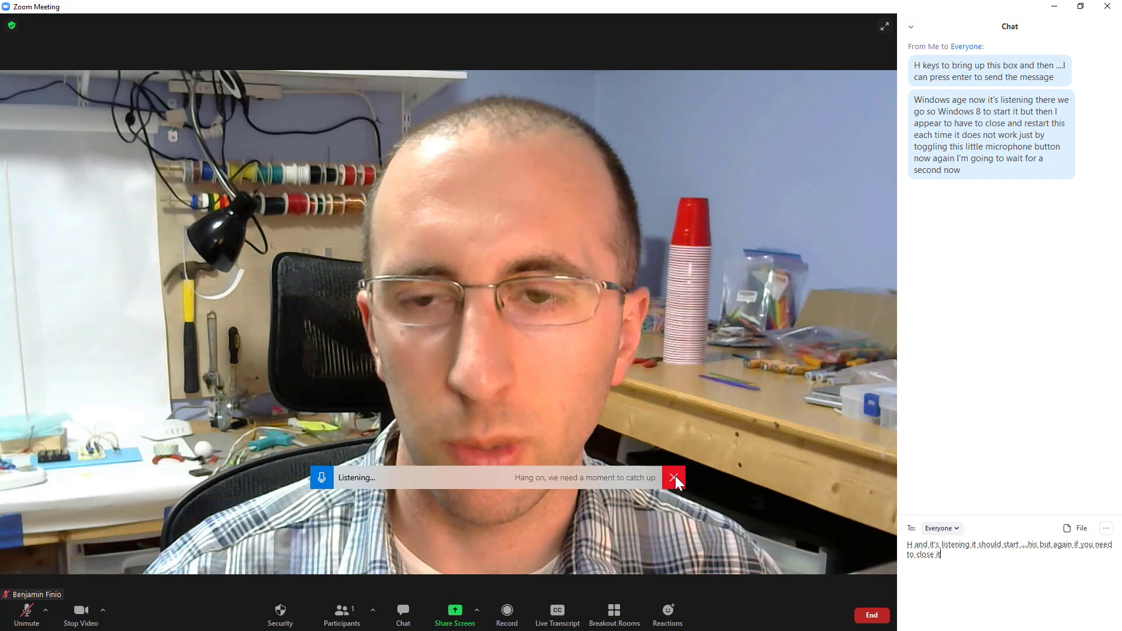
text( restart it use windows 88 wind)
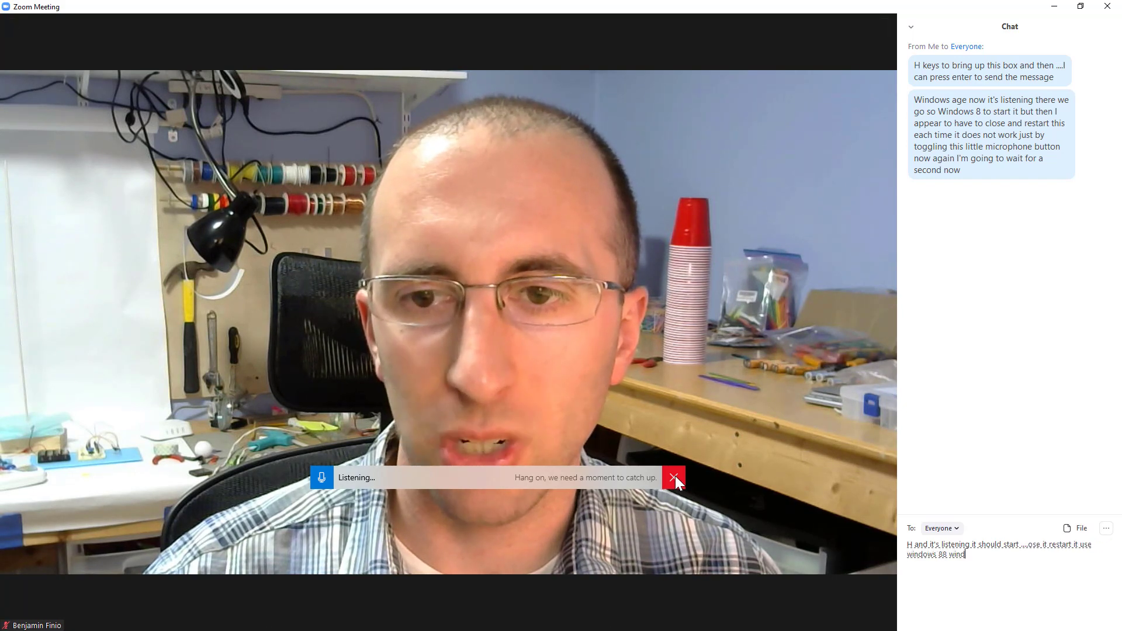
text( each each time and)
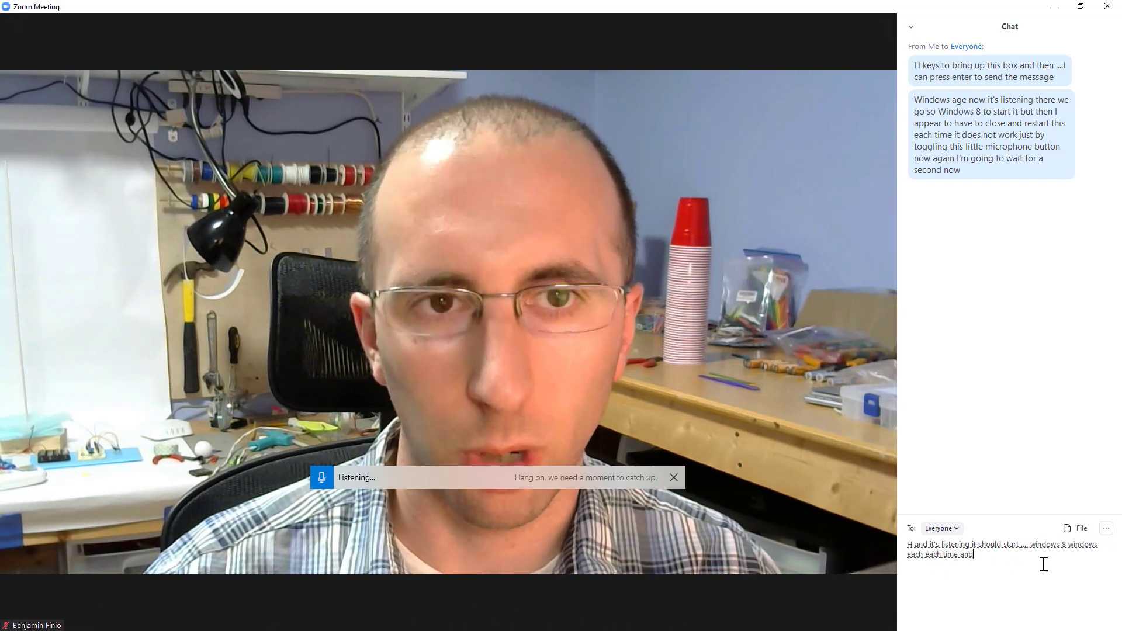
text( then you should get it to work)
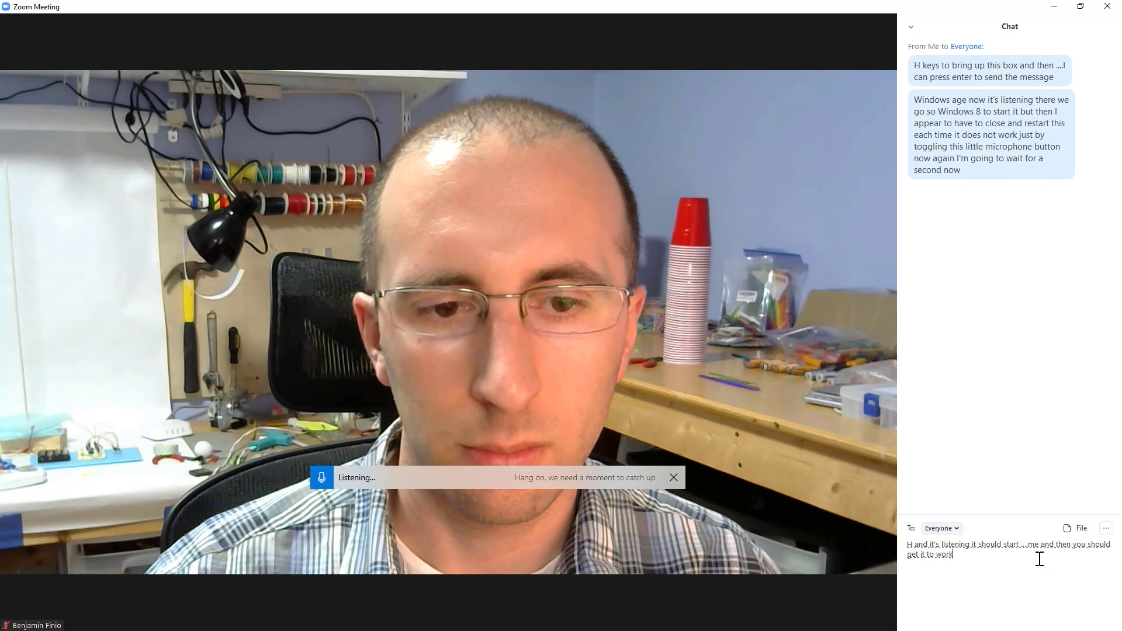
key(Return)
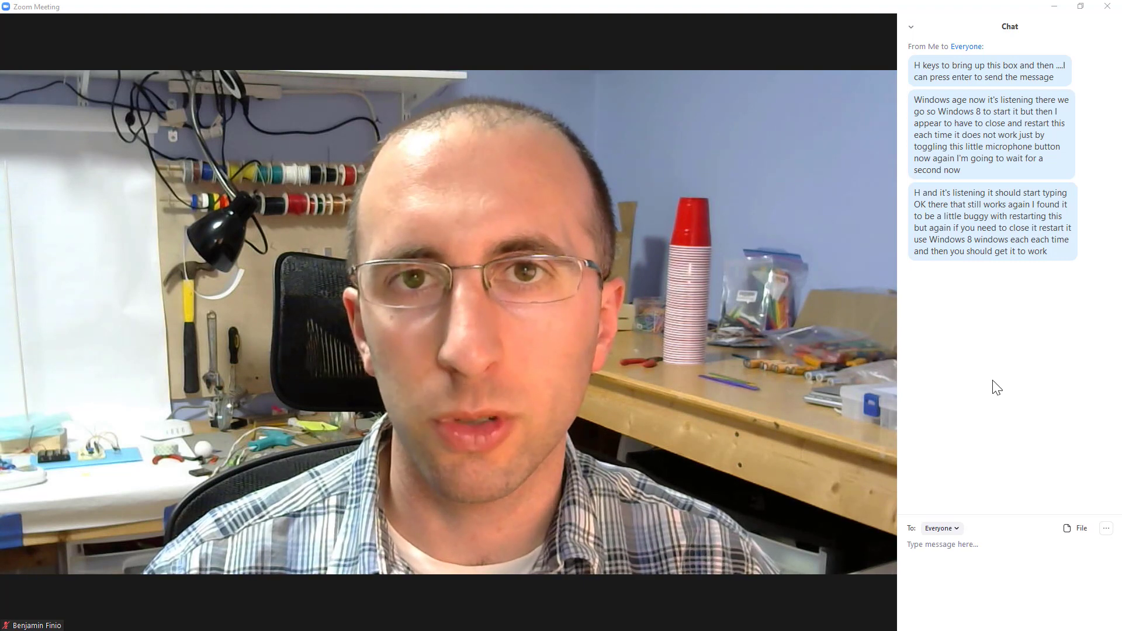
- Open Zoom's Accessibility settings and look through the closed caption, chat display size and screen reader alert options
mouse_move(472, 441)
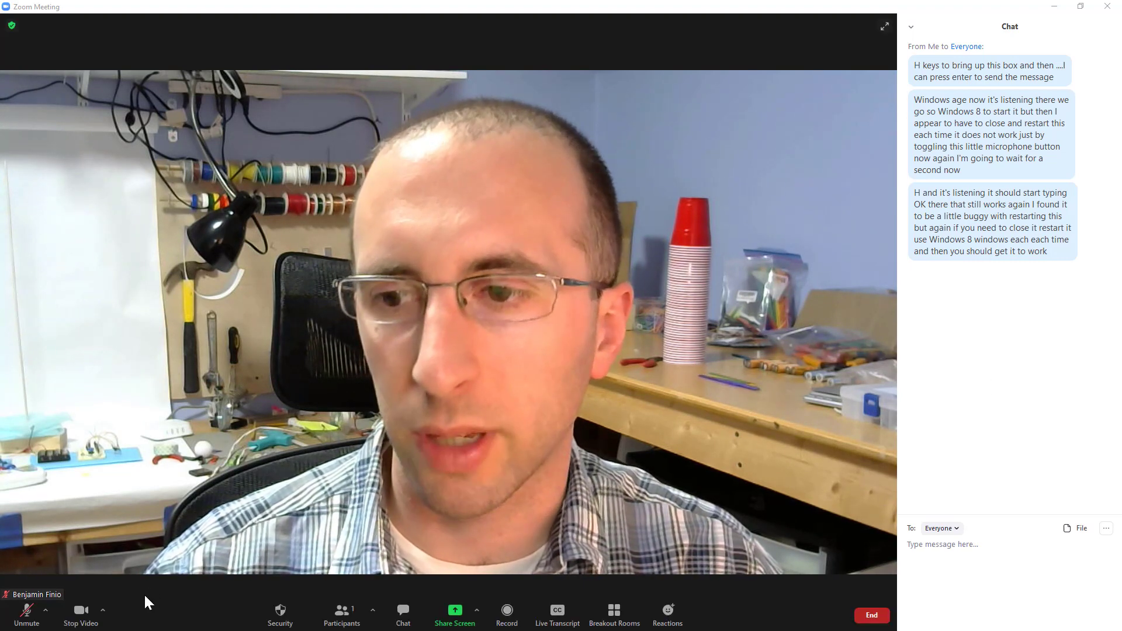
click(104, 608)
click(116, 589)
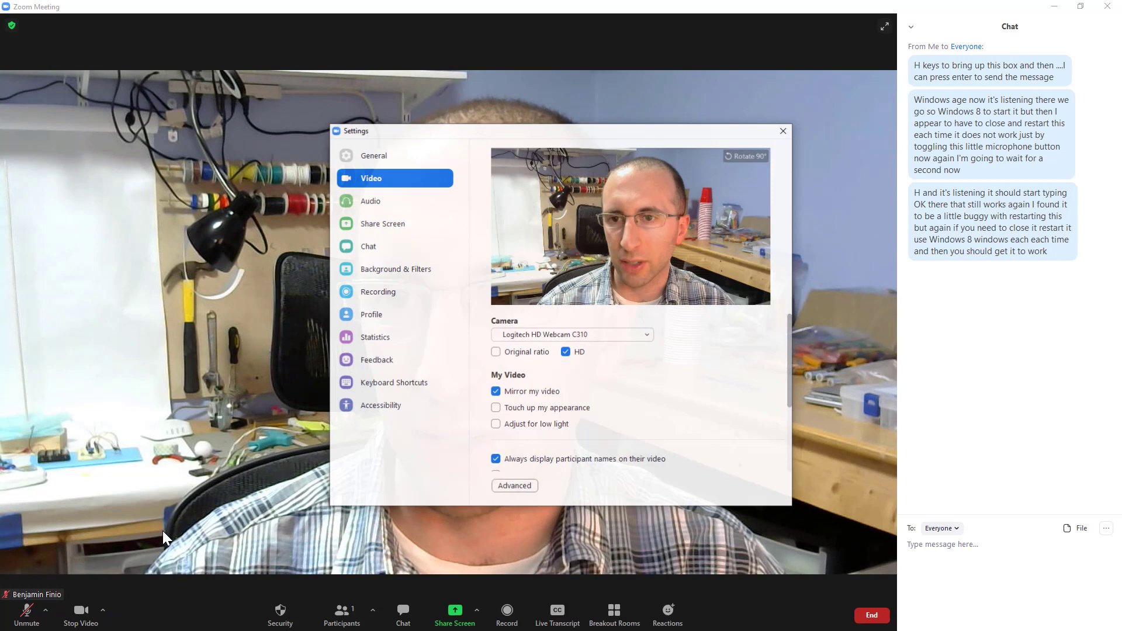
click(386, 409)
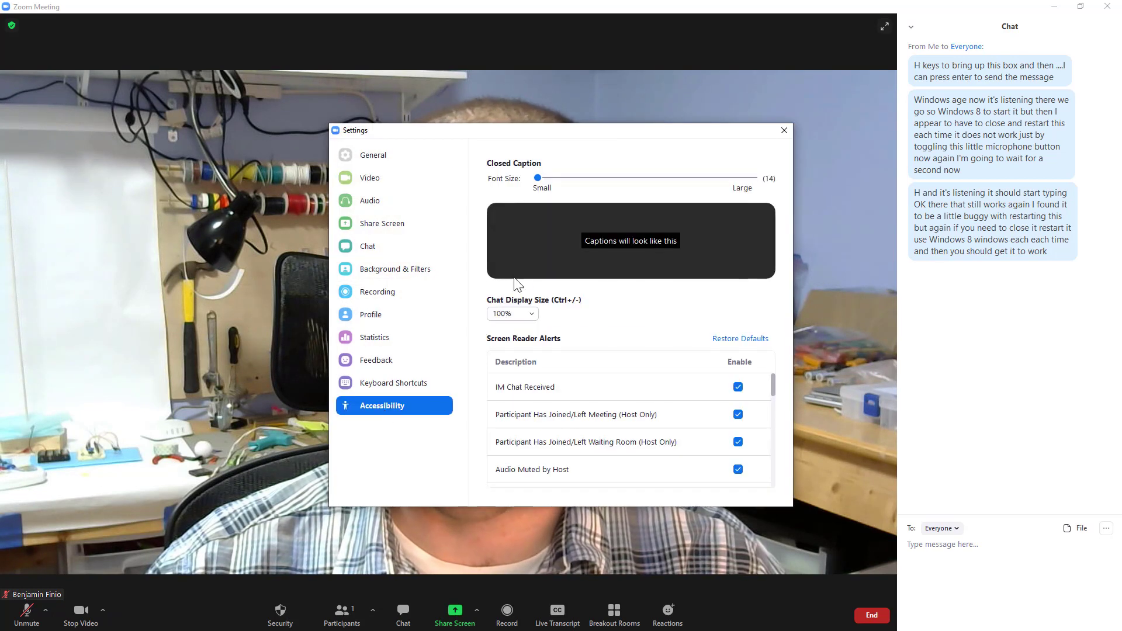
drag(586, 136, 261, 105)
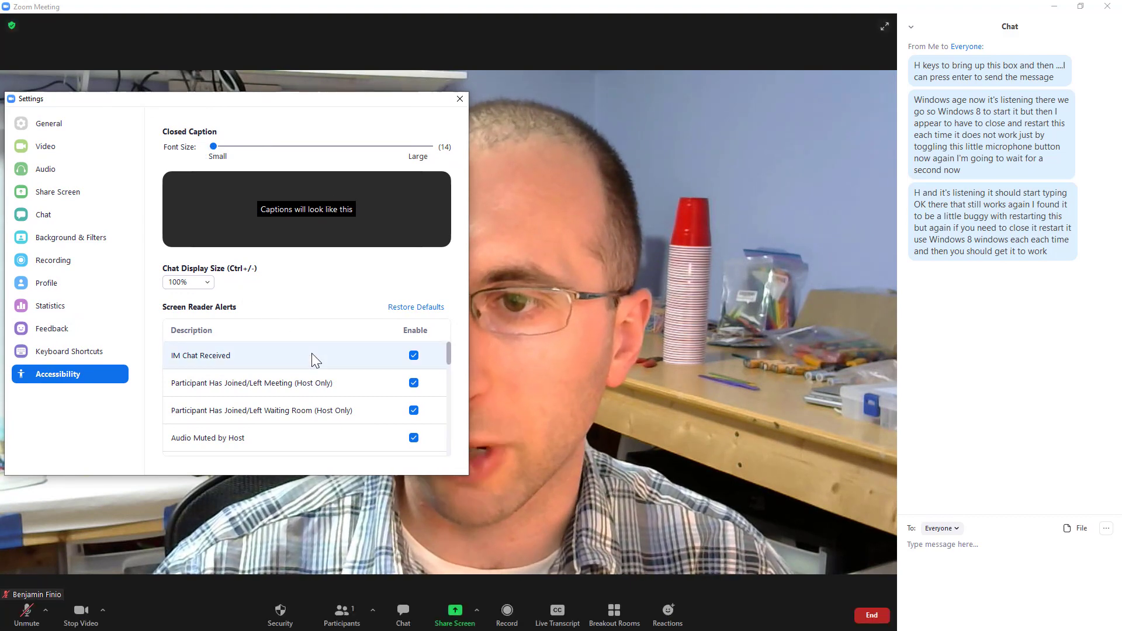
scroll(311, 355, down, 10)
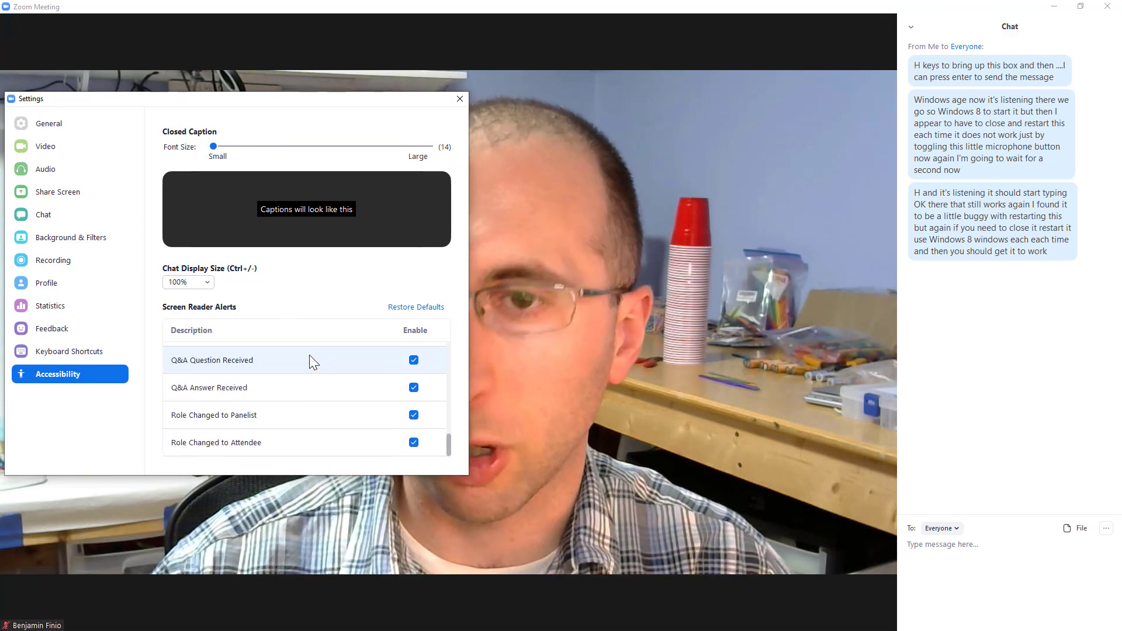
drag(261, 105, 355, 115)
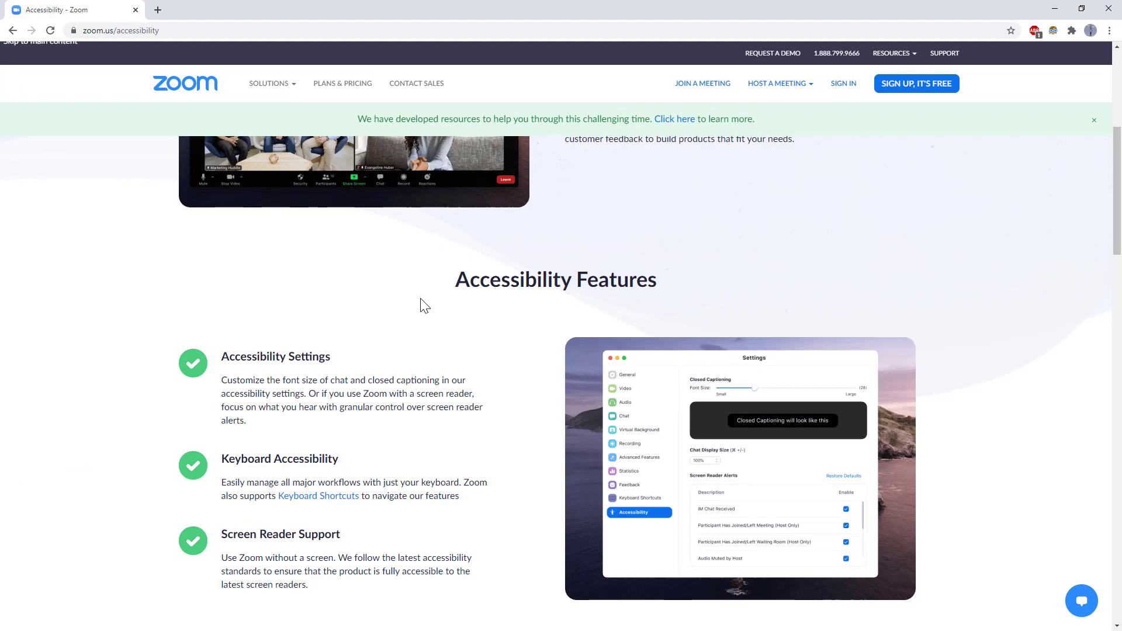
- Review the features, compliance standards, resources and documents on the zoom.us/accessibility page in the browser, then return to the meeting
scroll(425, 306, up, 5)
scroll(425, 305, down, 8)
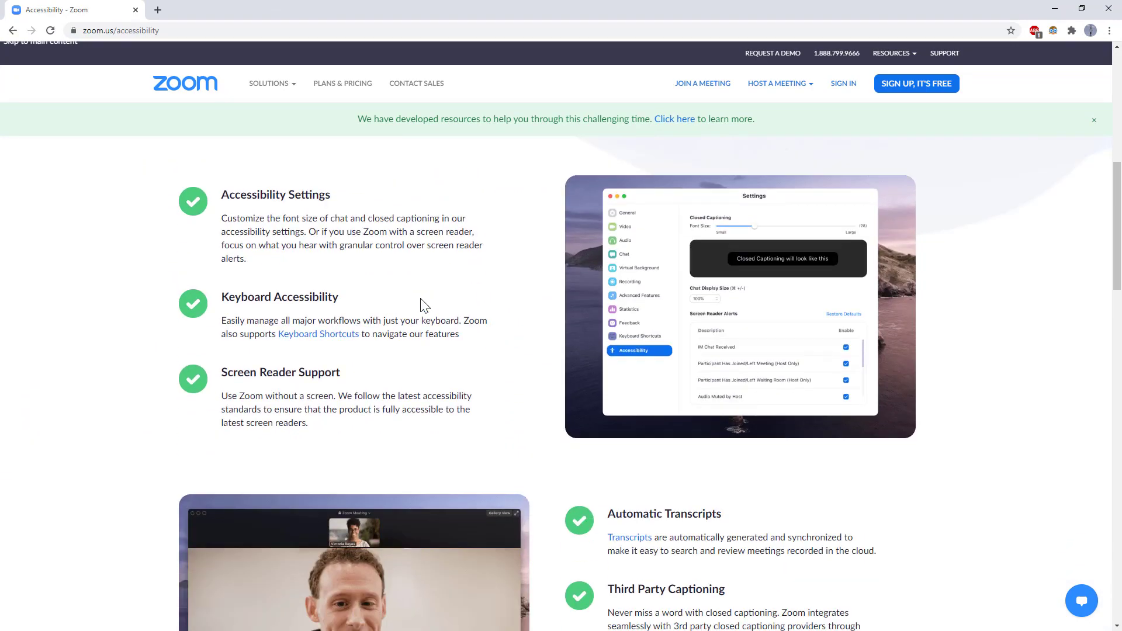
scroll(422, 302, down, 12)
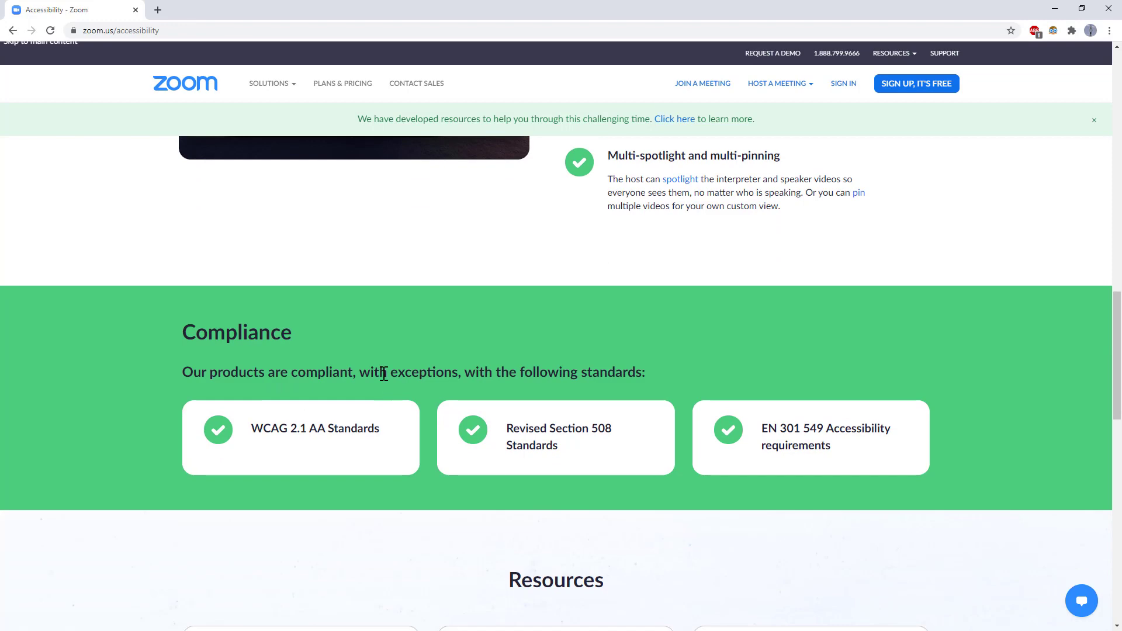
scroll(520, 424, down, 7)
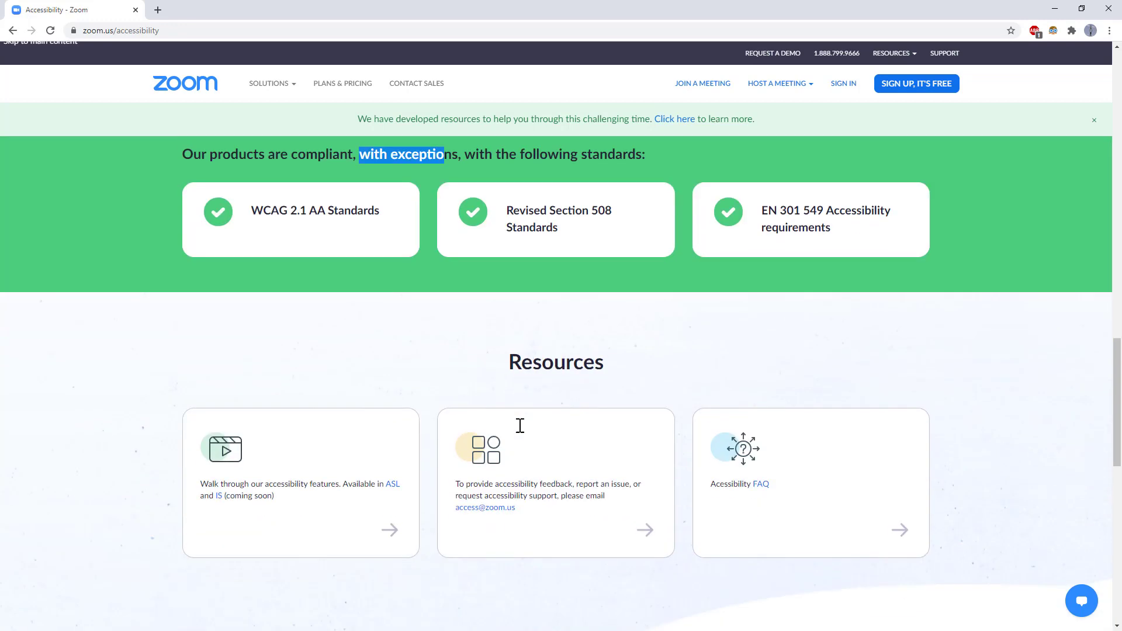
scroll(509, 419, up, 4)
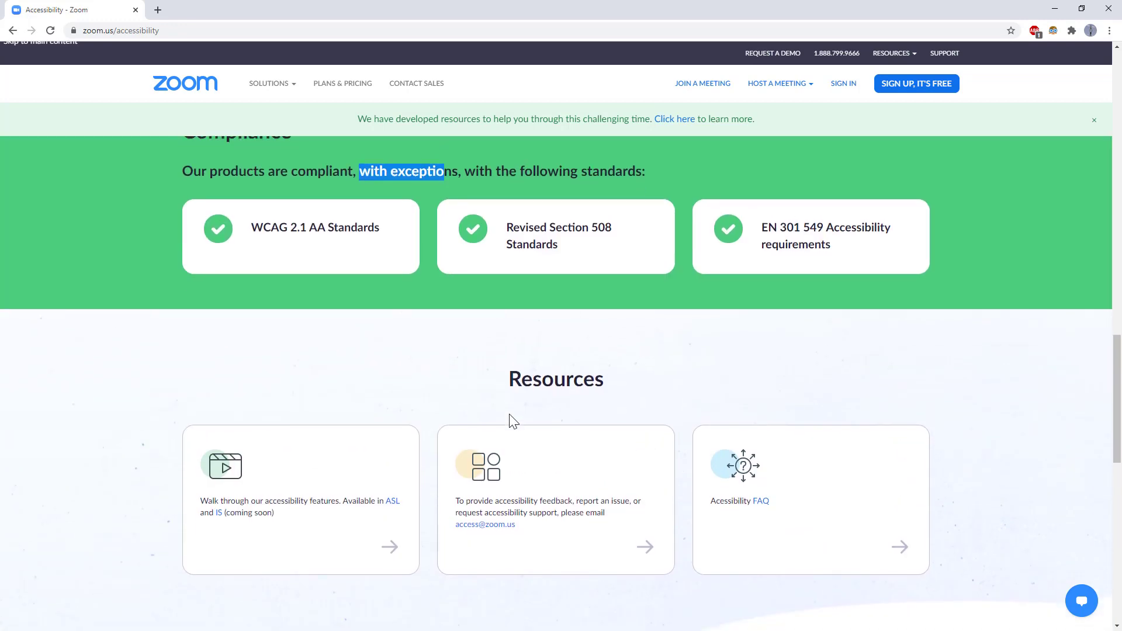
scroll(508, 419, down, 7)
scroll(451, 390, down, 2)
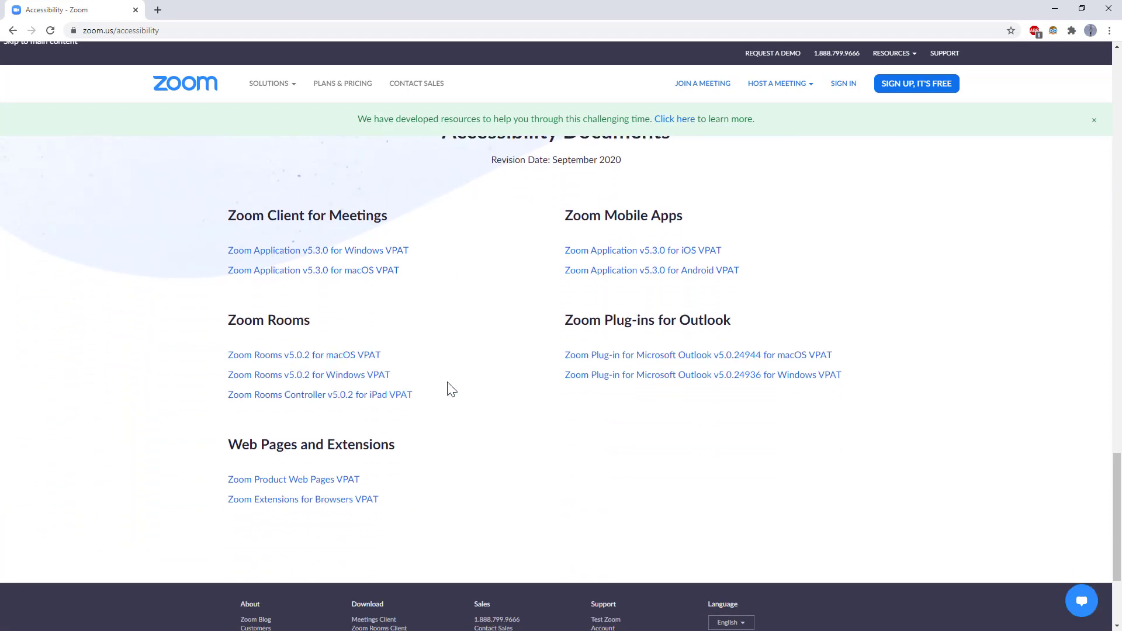
scroll(452, 390, up, 11)
scroll(451, 389, up, 8)
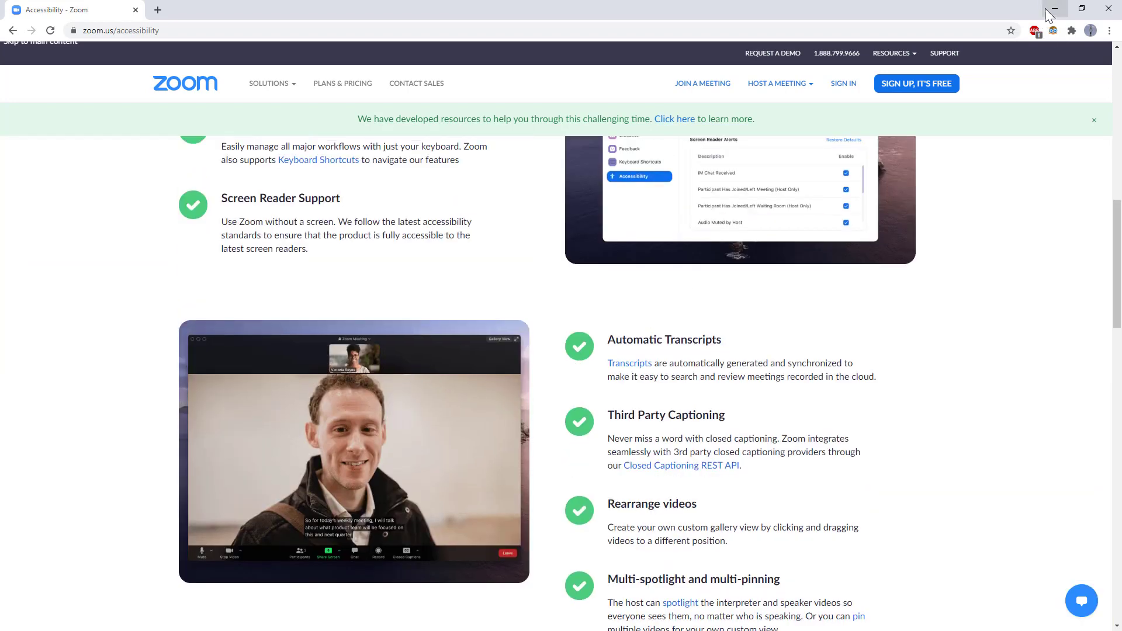
click(1052, 10)
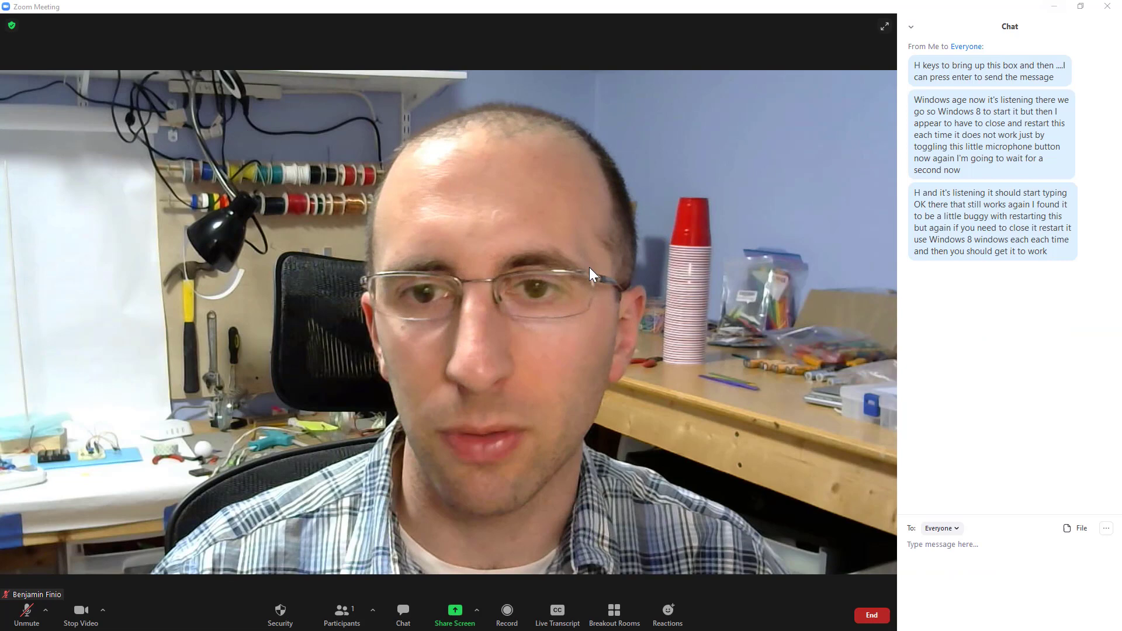